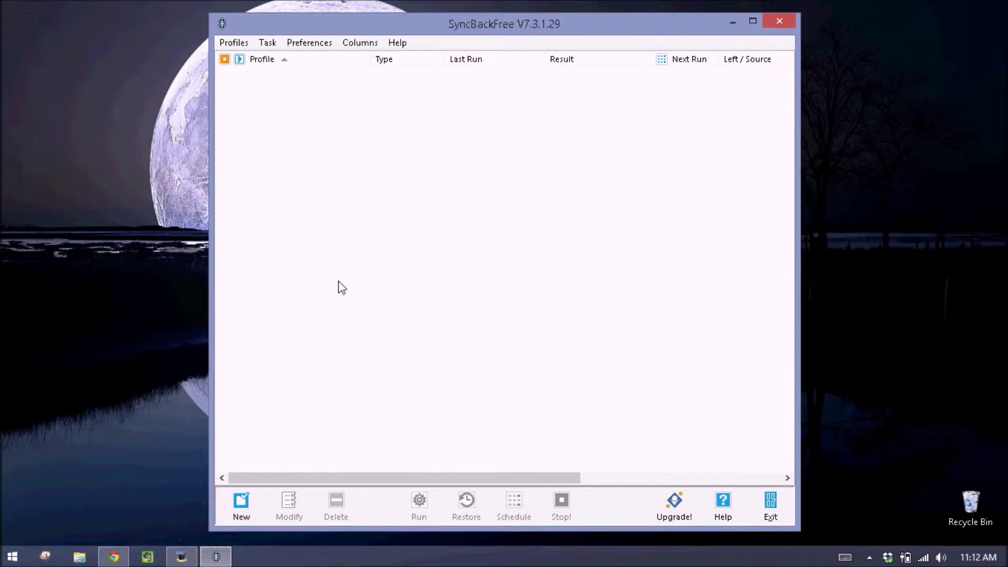
- Create a new Backup-type profile named 'Backup' and open its Profile Setup window
click(238, 516)
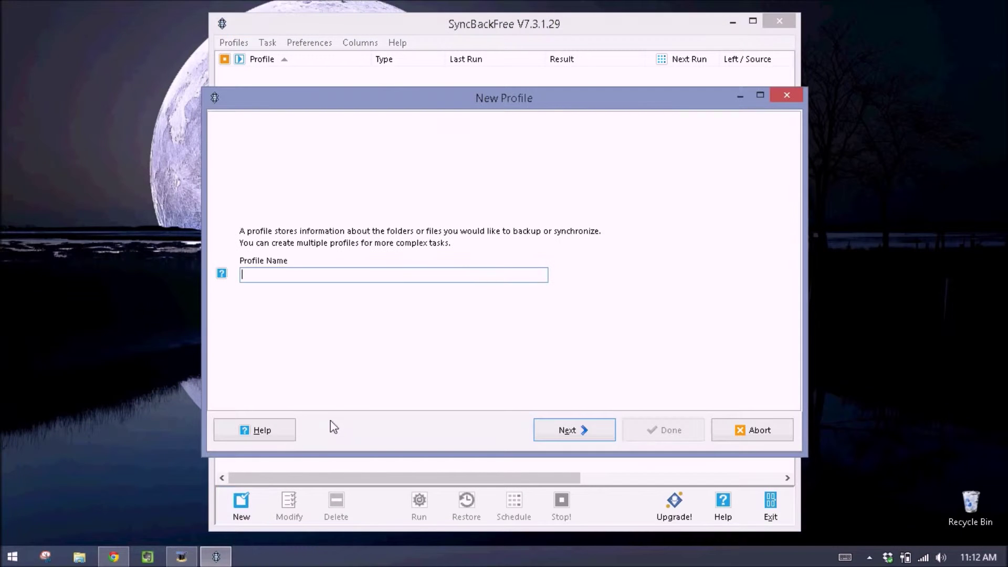
text(Backup)
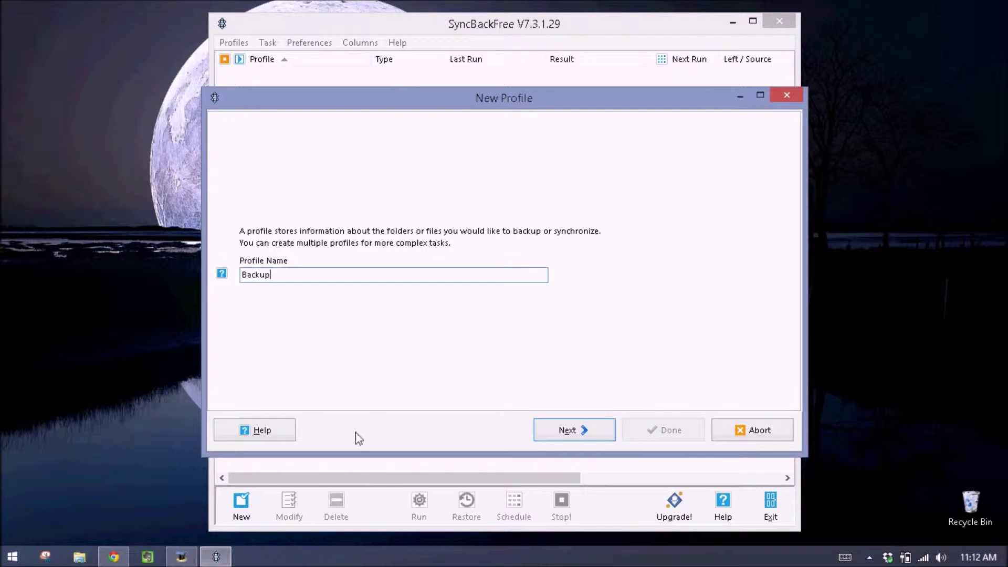
click(559, 432)
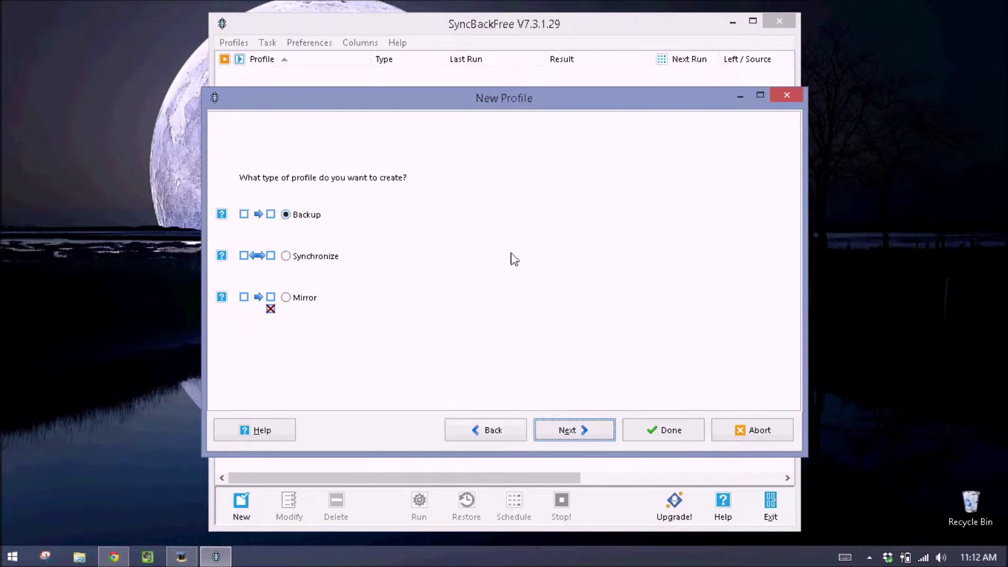
click(651, 430)
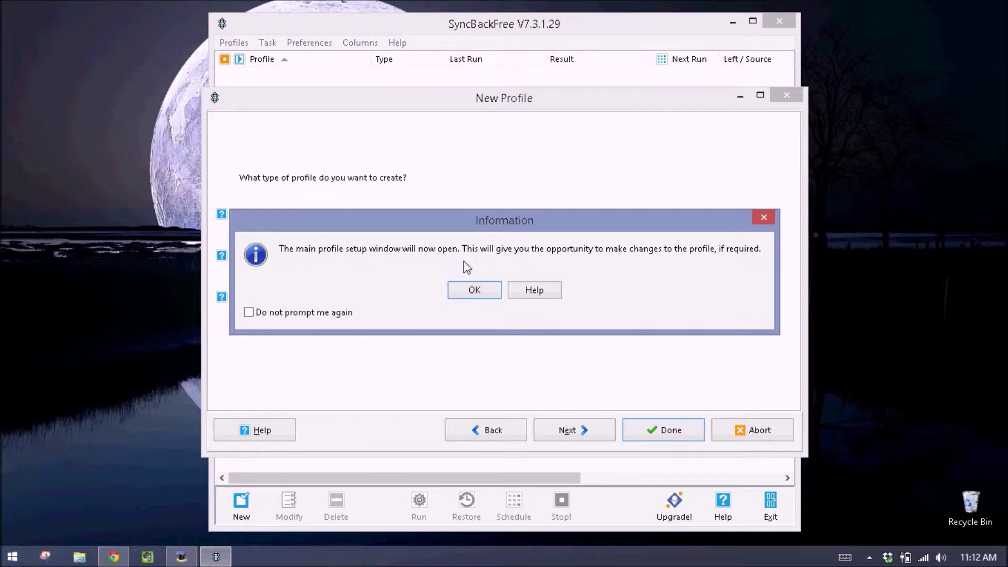
click(472, 292)
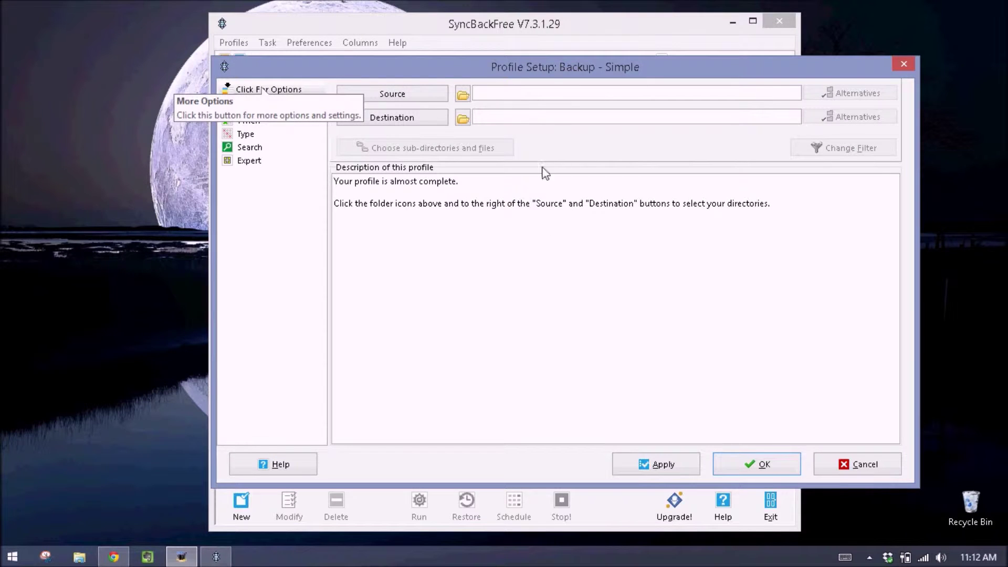
- Set the profile's Source to the user's home folder under C:\Users
click(463, 96)
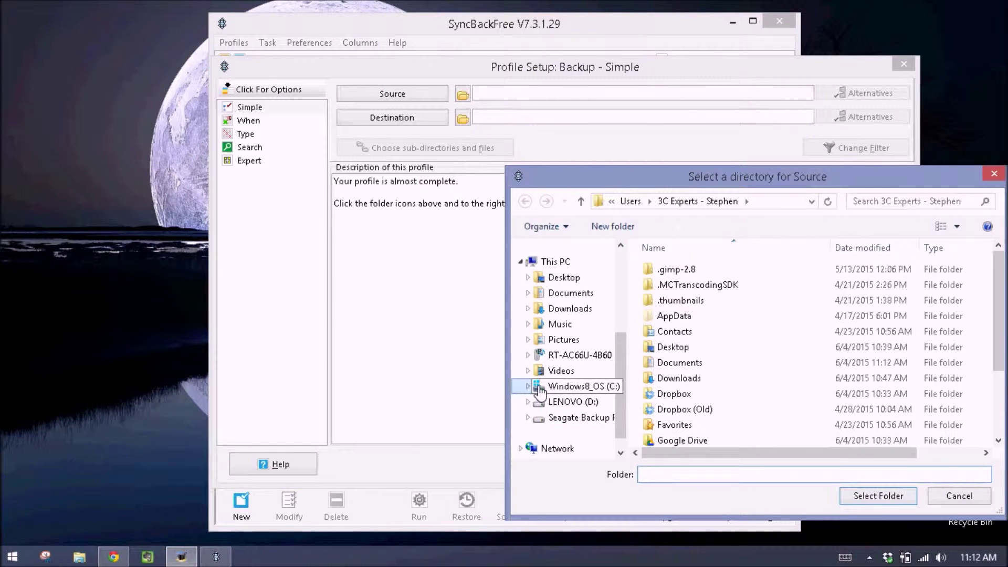
click(540, 388)
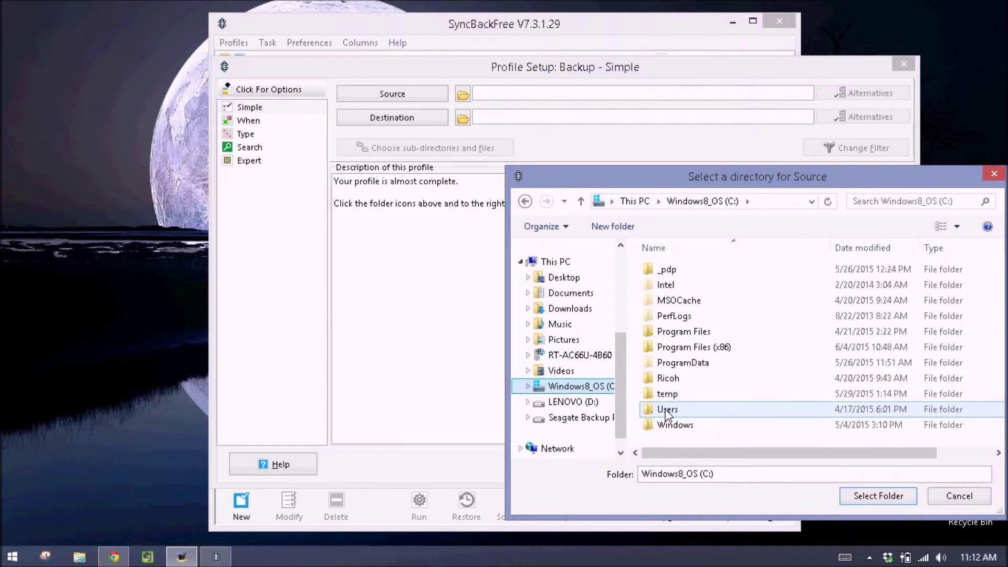
double_click(666, 413)
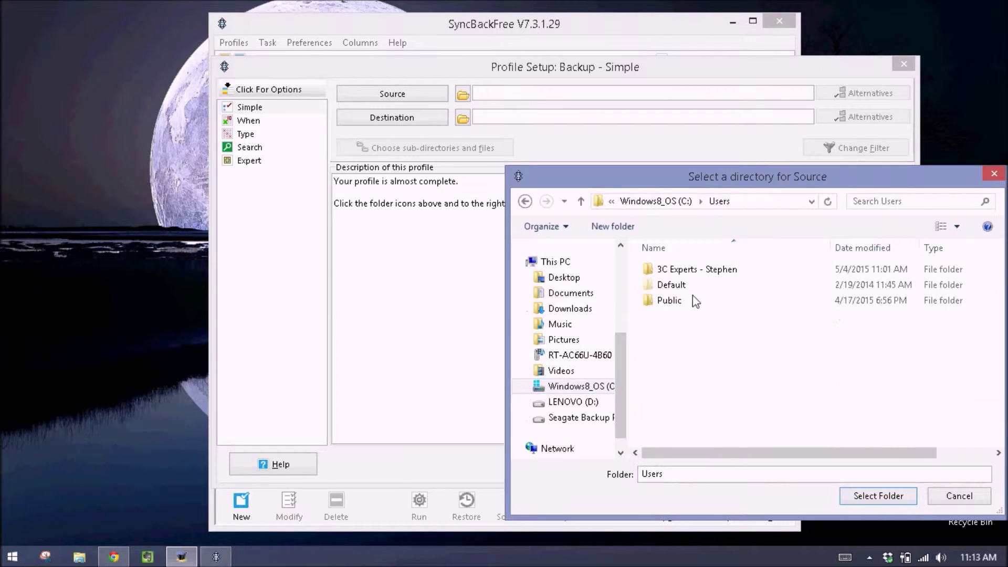
double_click(670, 272)
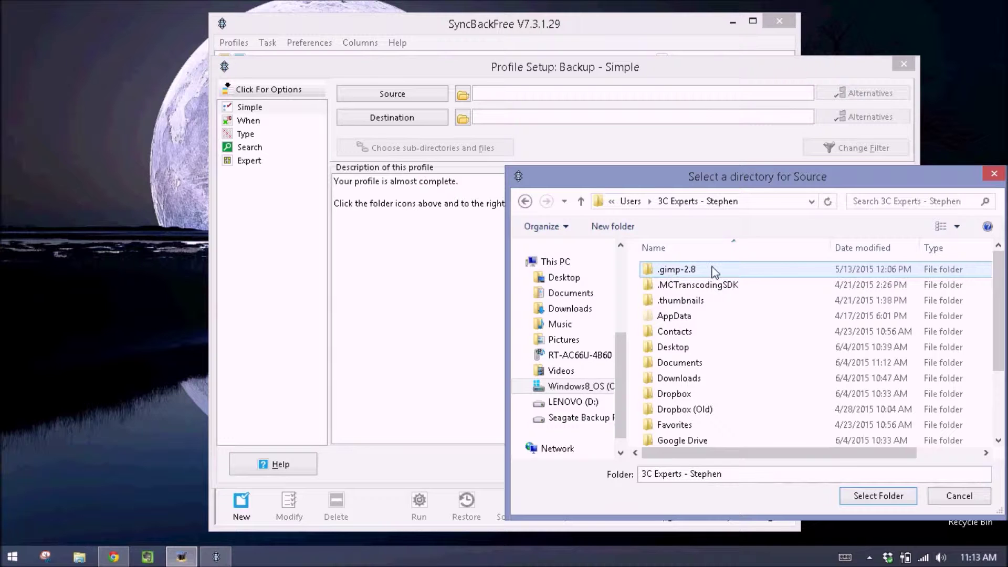
click(869, 498)
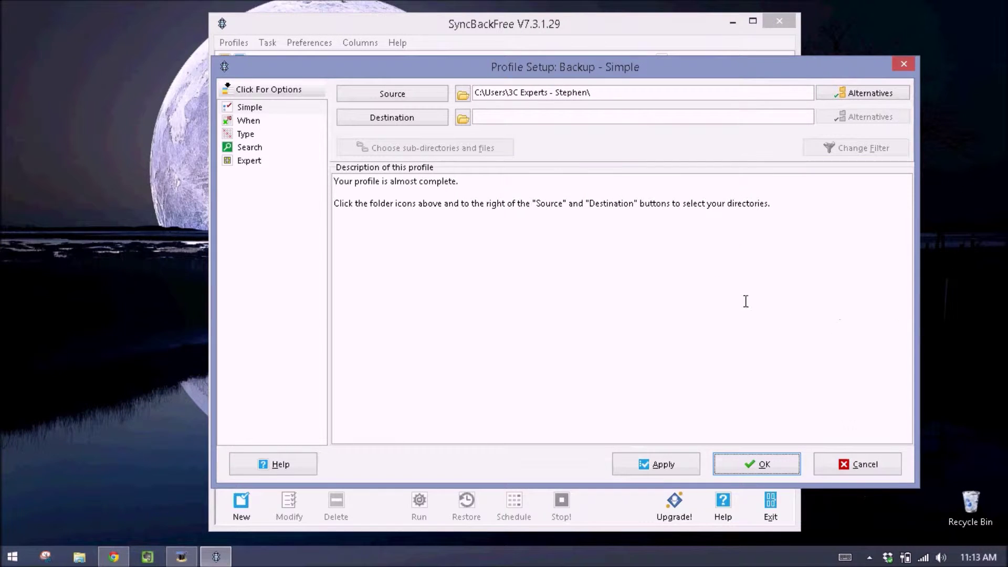
- Set the Destination to the Seagate Backup Plus Drive (G:) and extend it to G:\Backups\
click(462, 119)
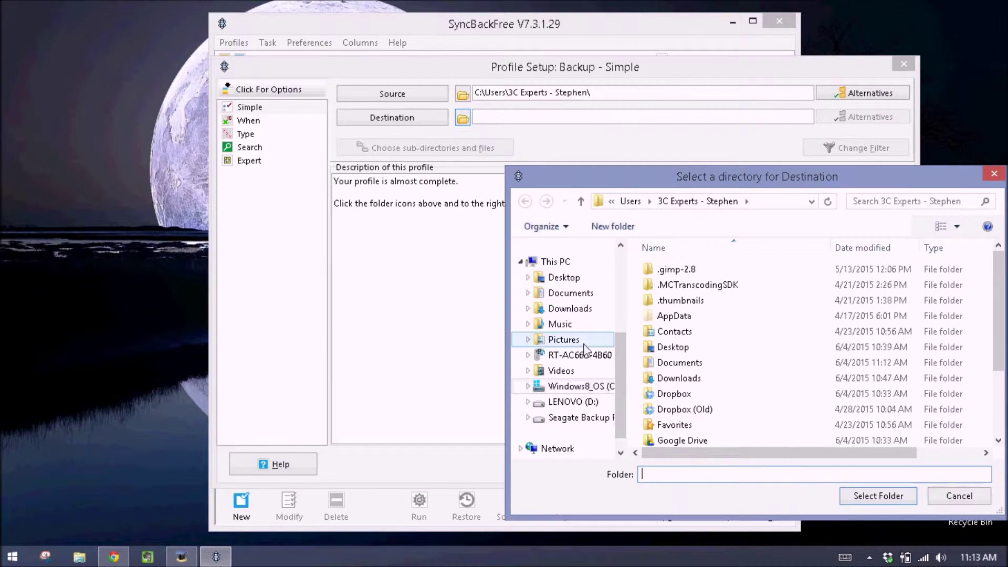
click(557, 261)
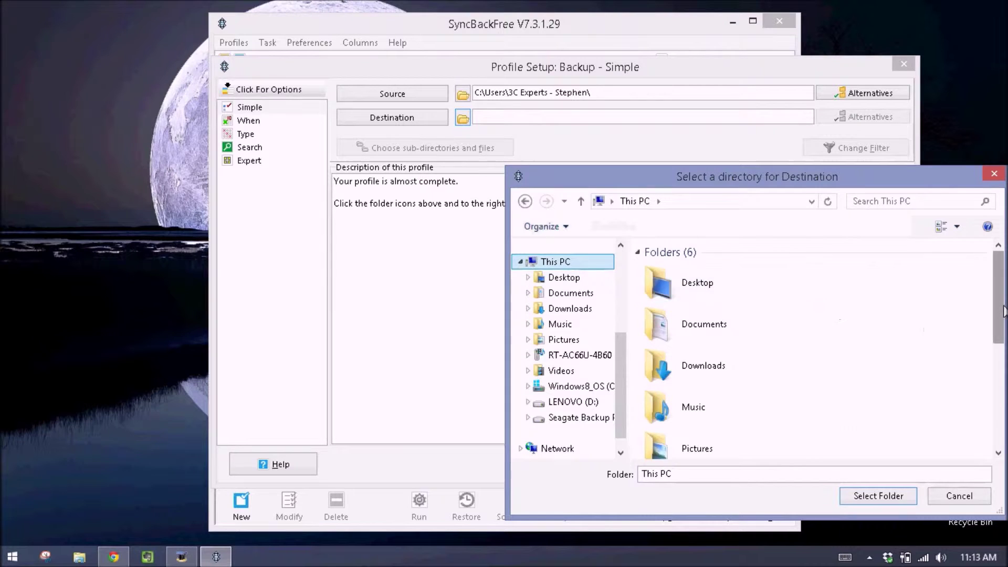
drag(1001, 315, 1002, 364)
click(1003, 423)
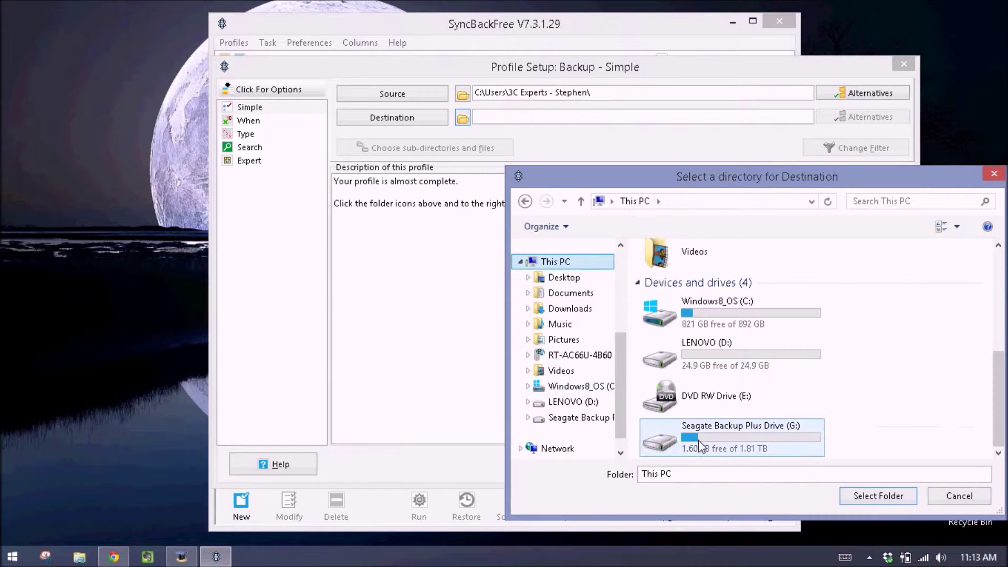
click(727, 443)
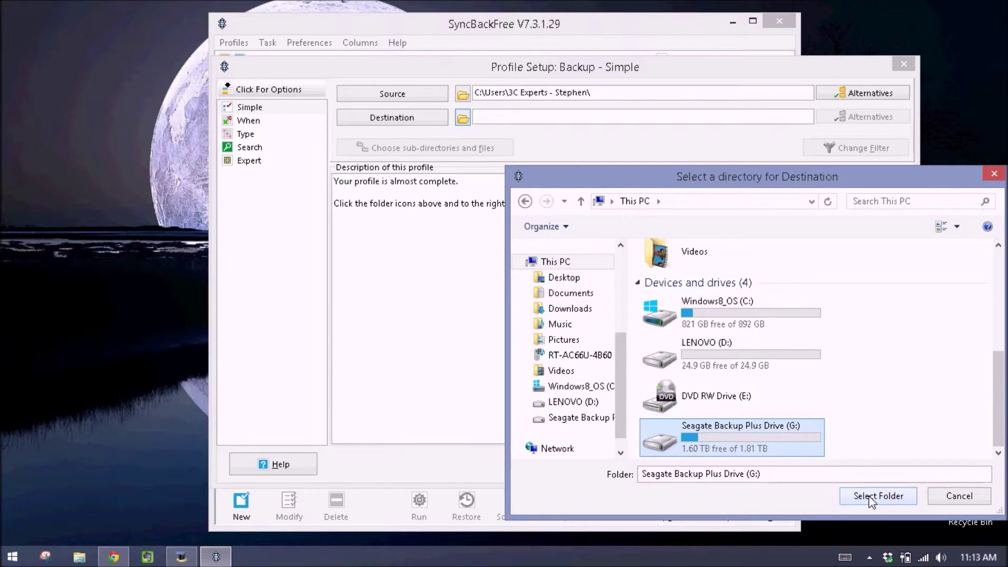
click(871, 497)
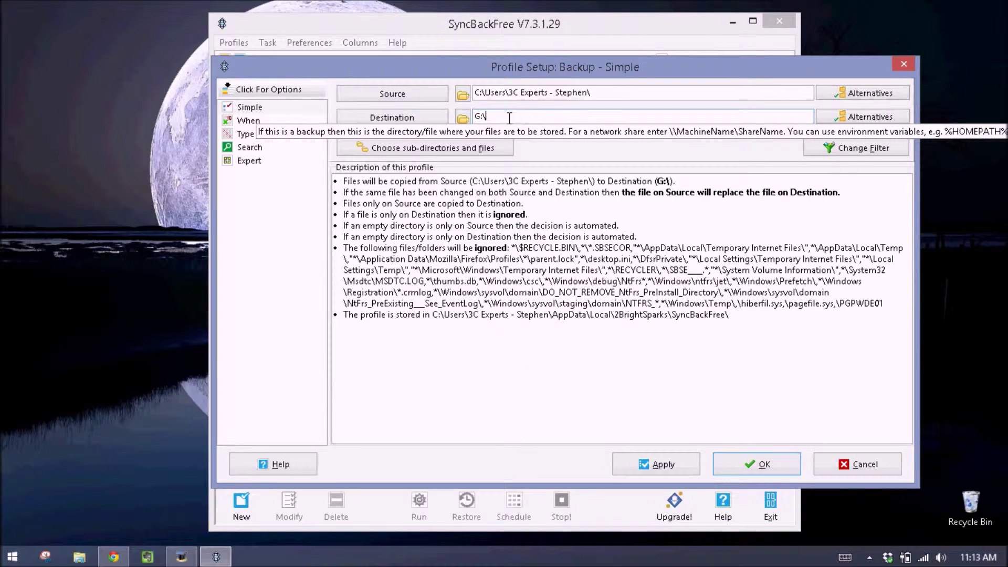
text(Backups\)
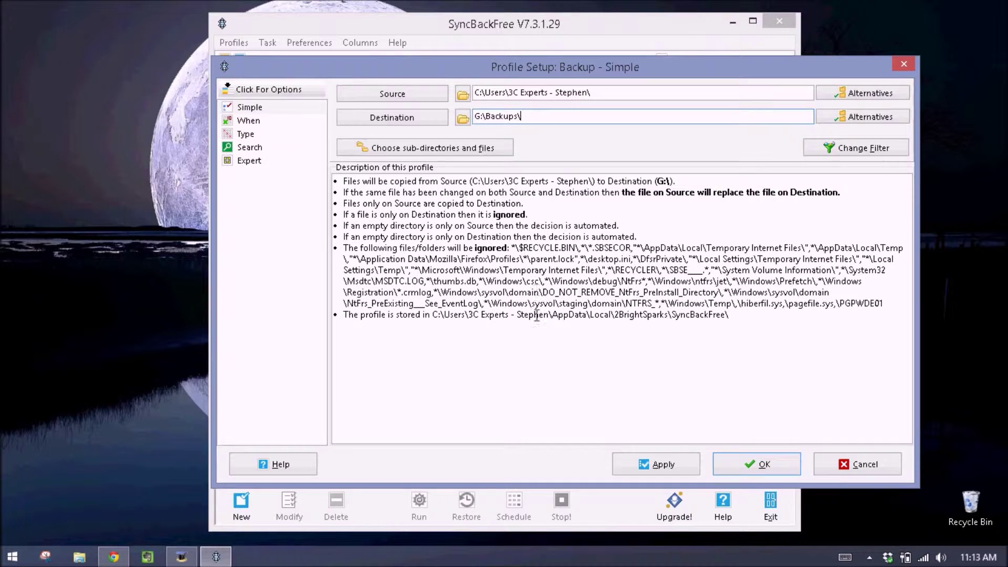
double_click(532, 352)
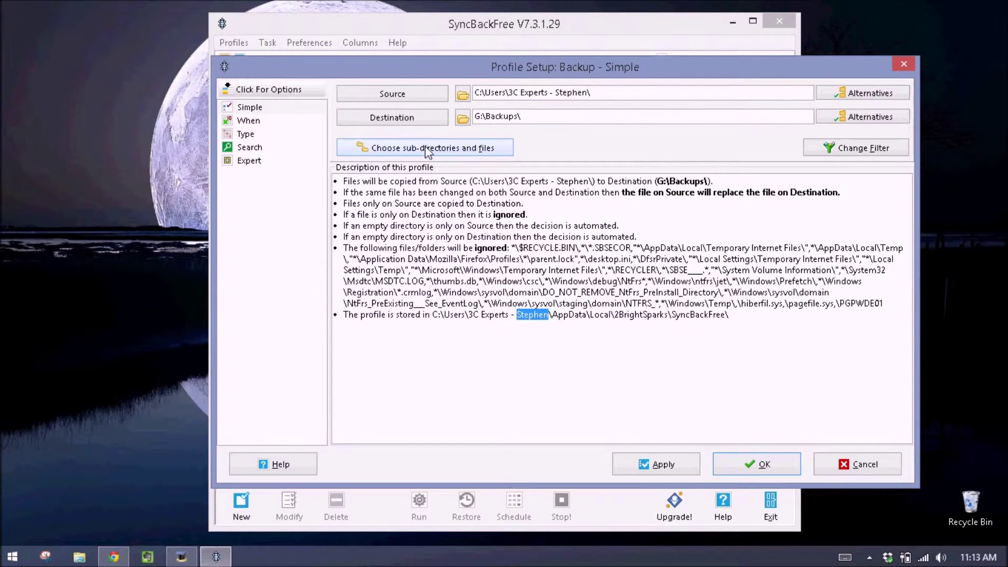
- Exclude .gimp-2.8, .MCTranscodingSDK, .thumbnails, AppData, Contacts, Dropbox (Old), Favorites, Google Drive, Links and Music
click(407, 149)
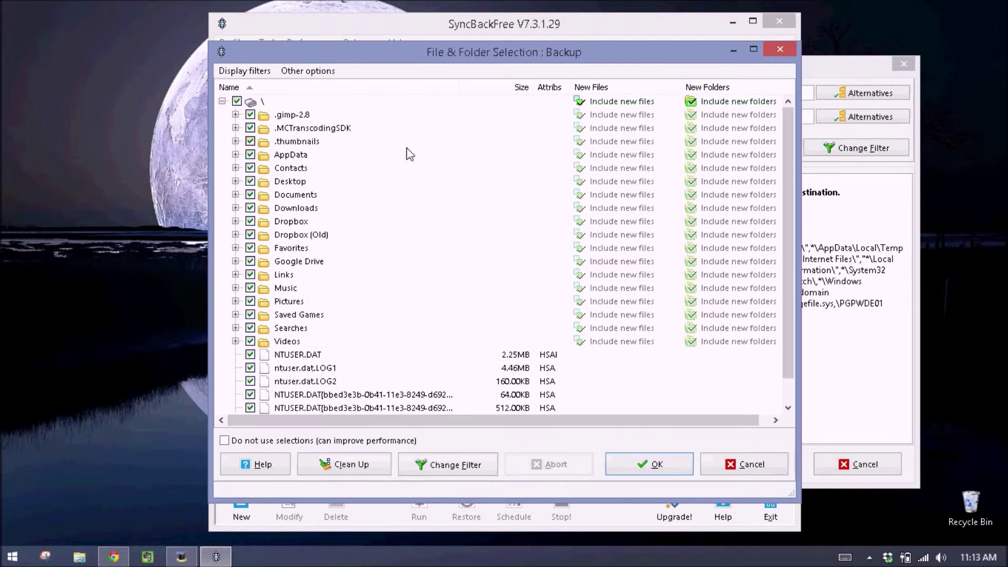
click(250, 115)
click(249, 128)
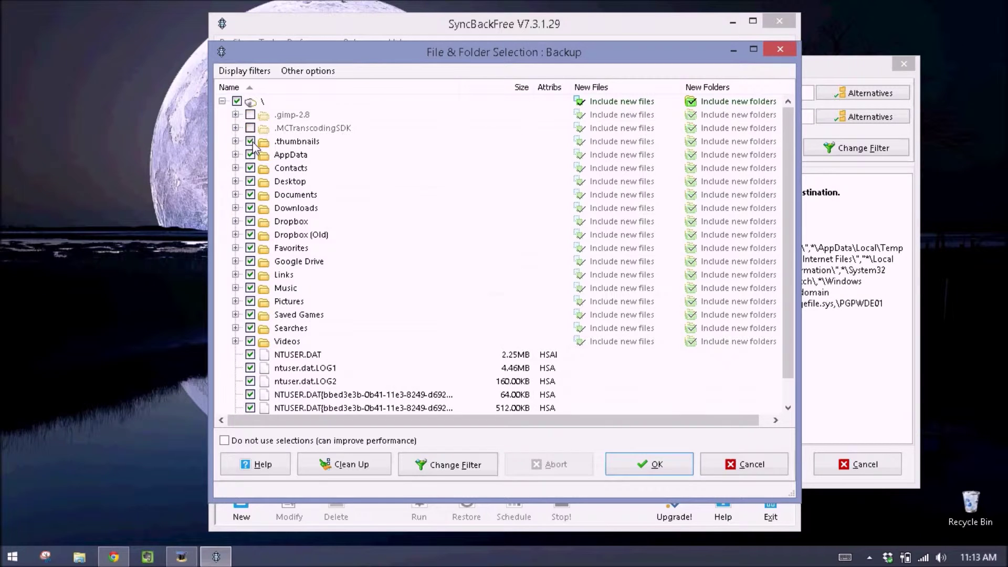
click(249, 141)
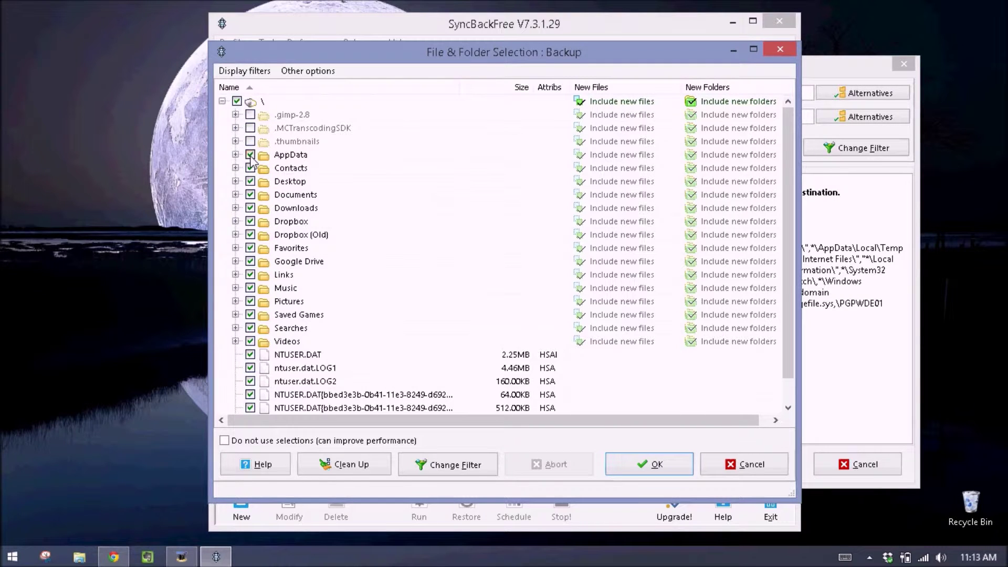
click(251, 155)
click(250, 168)
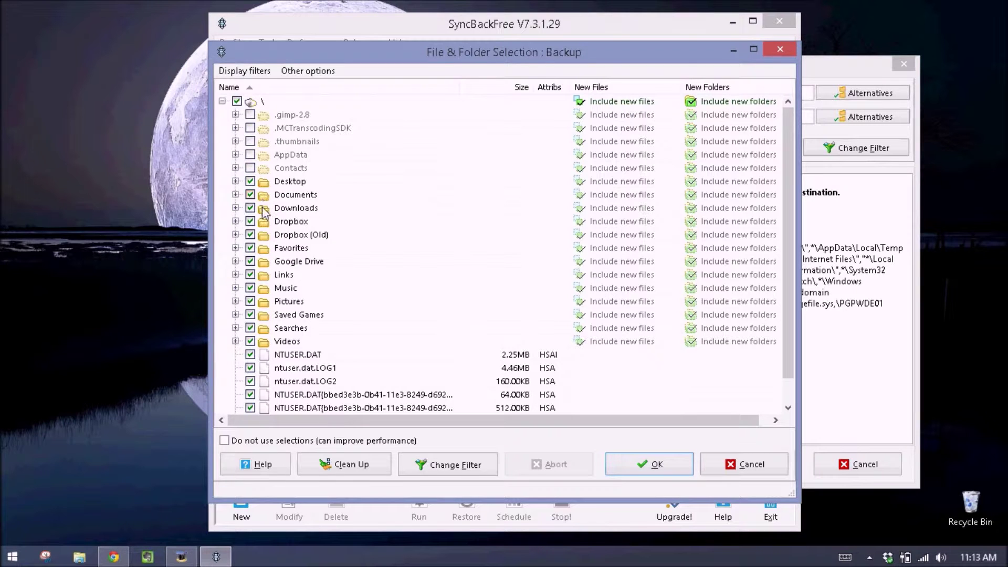
click(251, 237)
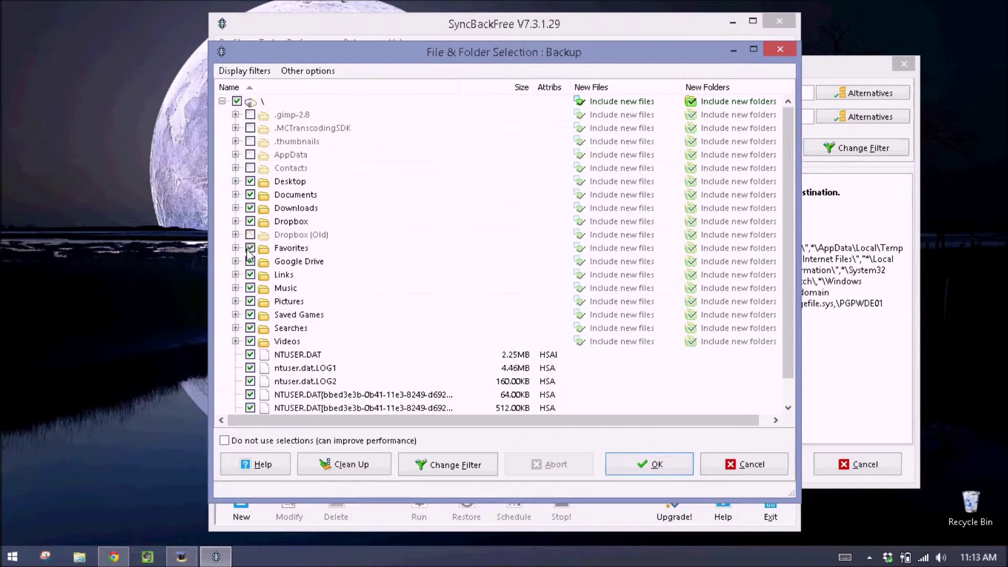
click(251, 249)
click(251, 263)
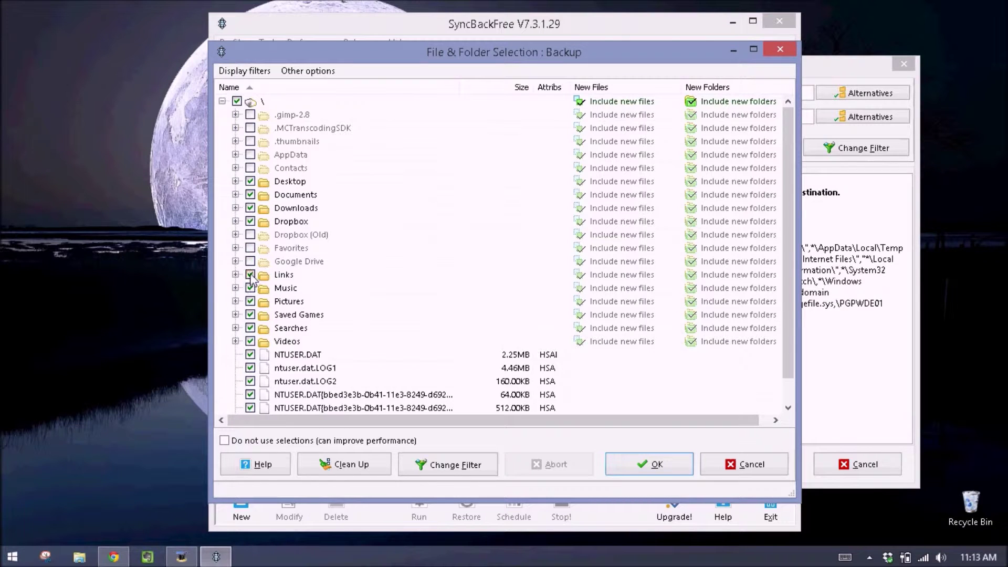
click(251, 275)
click(250, 288)
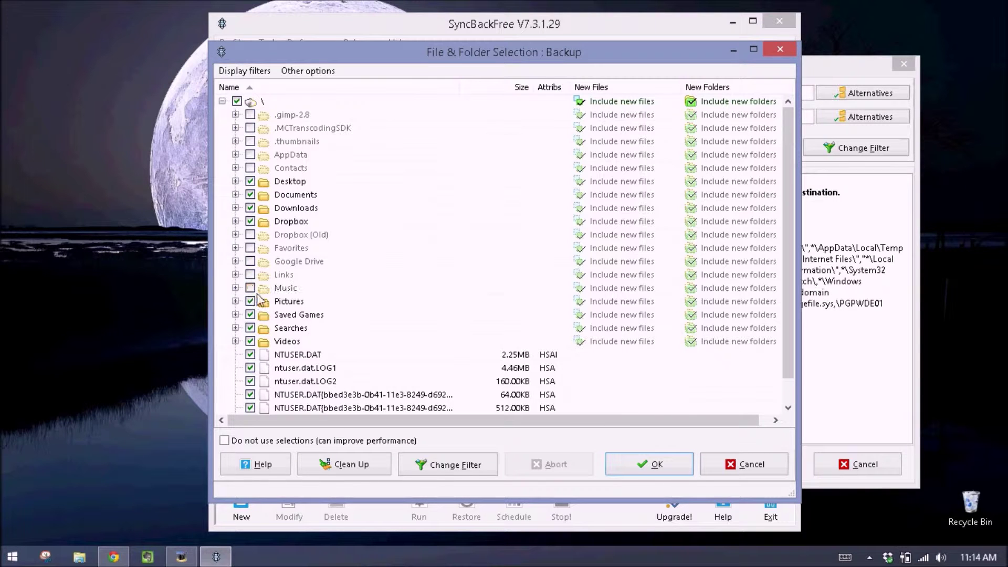
- Exclude Saved Games, Searches, NTUSER.DAT, its LOG1/LOG2 files, the NTUSER.DAT{...} files and ntuser.ini
click(250, 315)
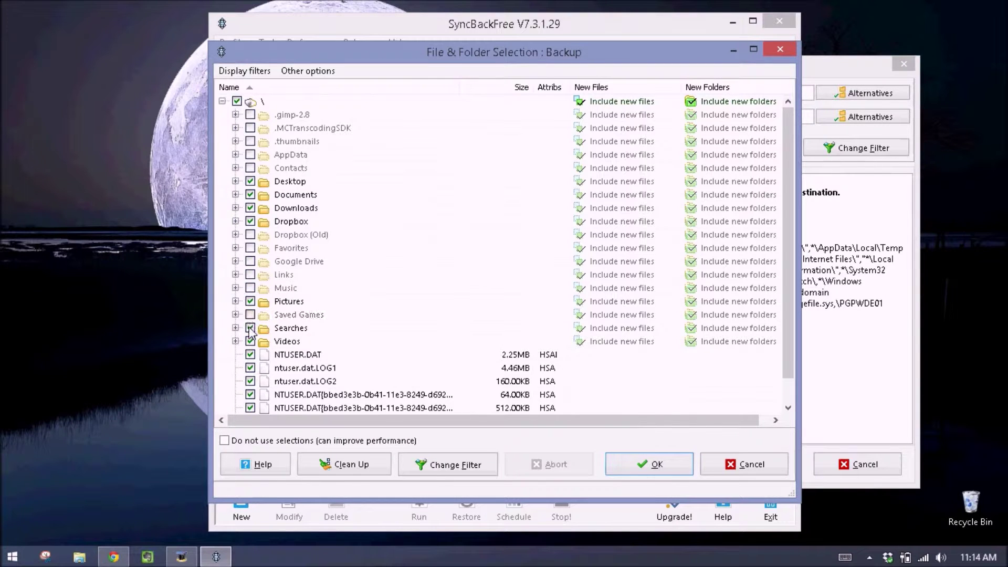
click(250, 329)
scroll(251, 336, down, 1)
click(250, 327)
click(250, 341)
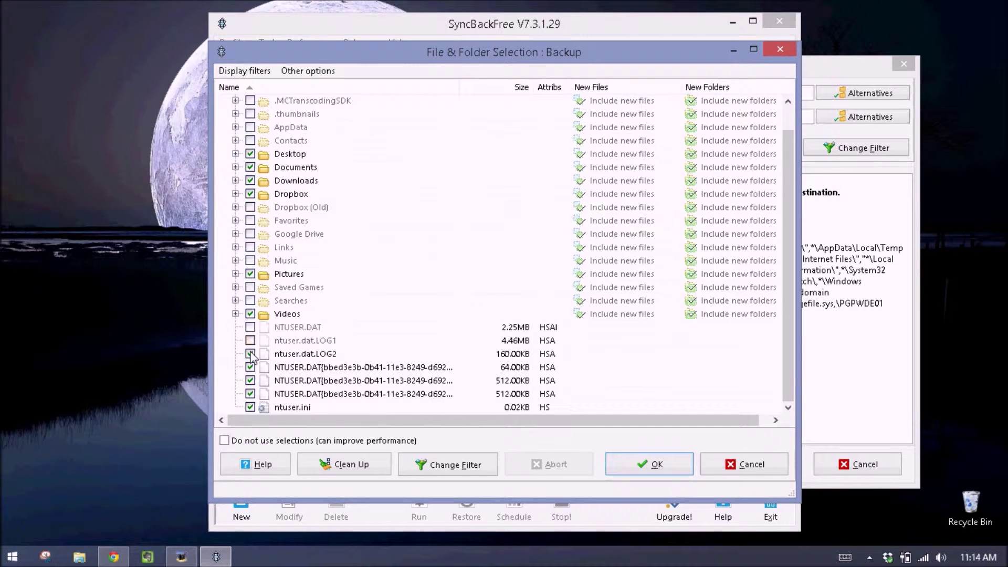
click(250, 354)
click(251, 367)
click(250, 380)
click(251, 393)
click(250, 407)
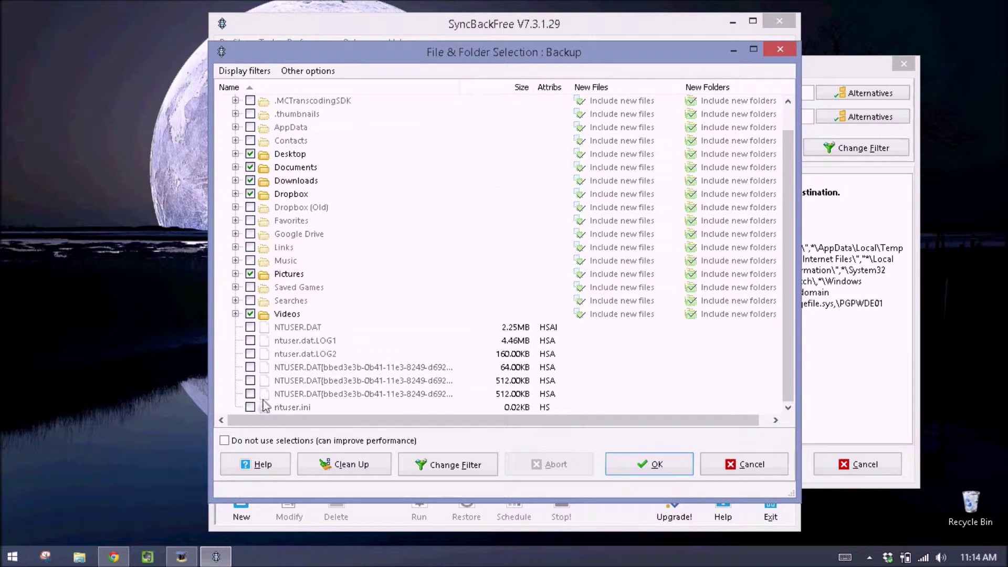
scroll(276, 398, up, 1)
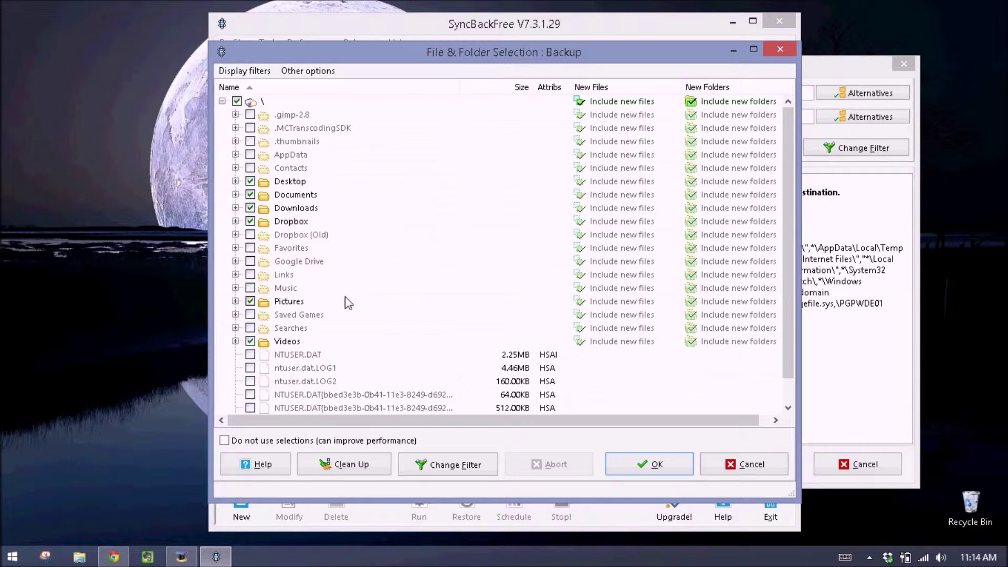
- Expand AppData\Local\Microsoft and tick the Outlook folder, showing its files including Outlook.pst
click(235, 155)
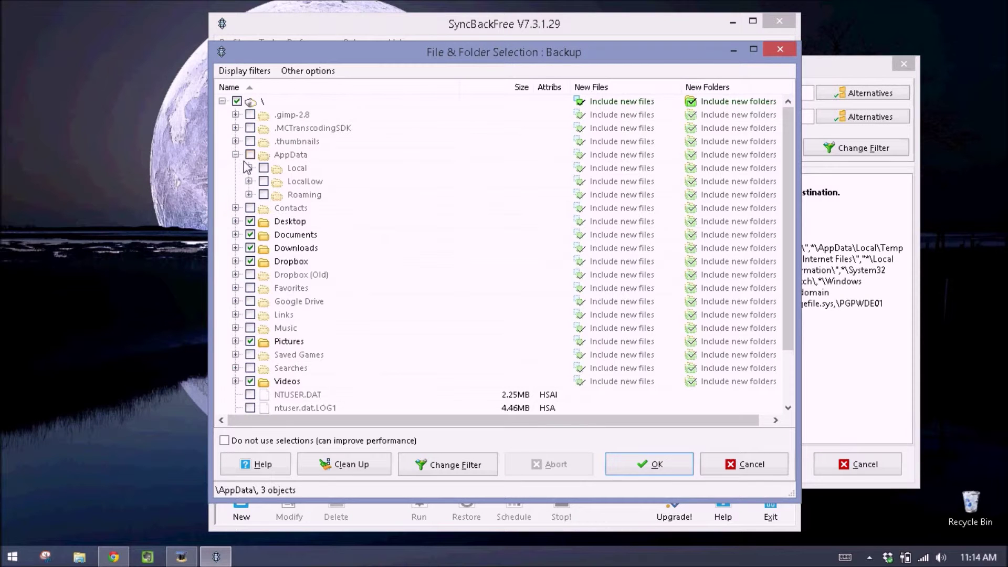
click(248, 168)
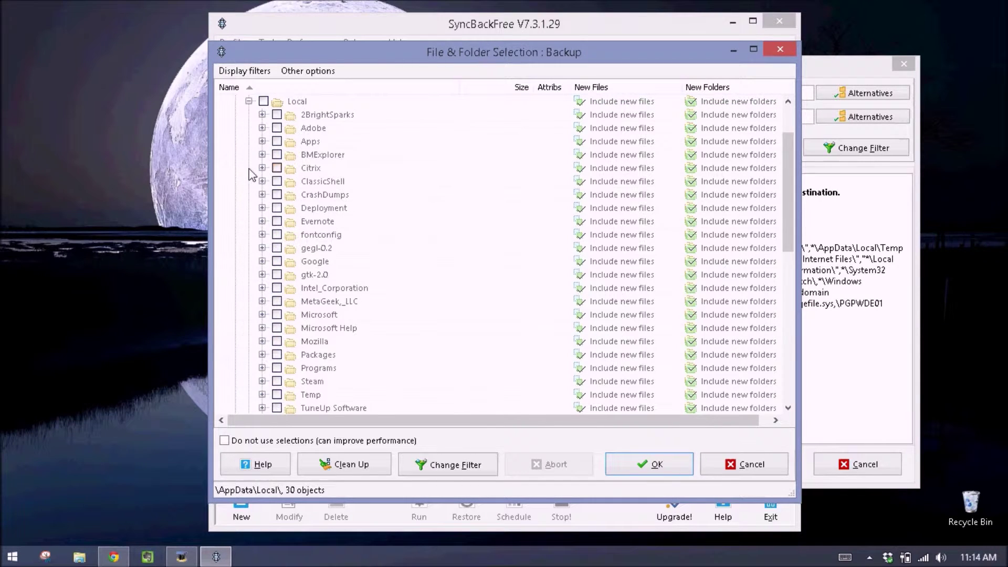
scroll(288, 294, down, 3)
scroll(288, 295, down, 1)
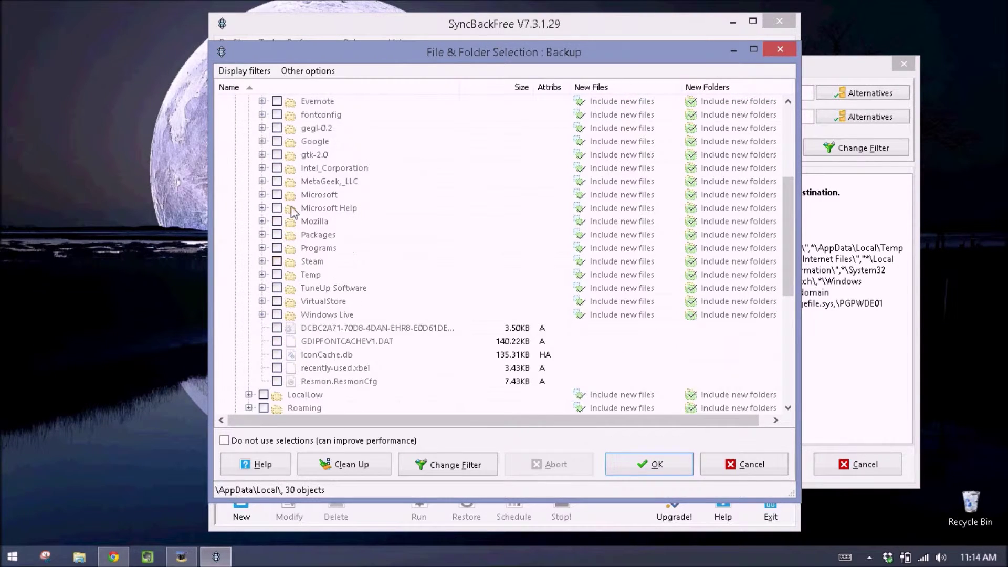
click(262, 194)
scroll(321, 239, down, 1)
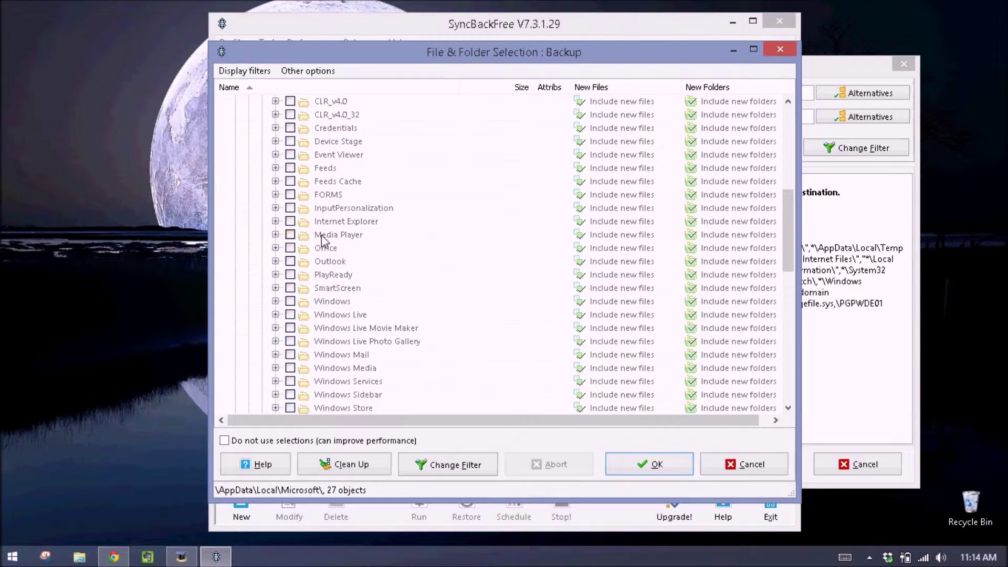
click(290, 261)
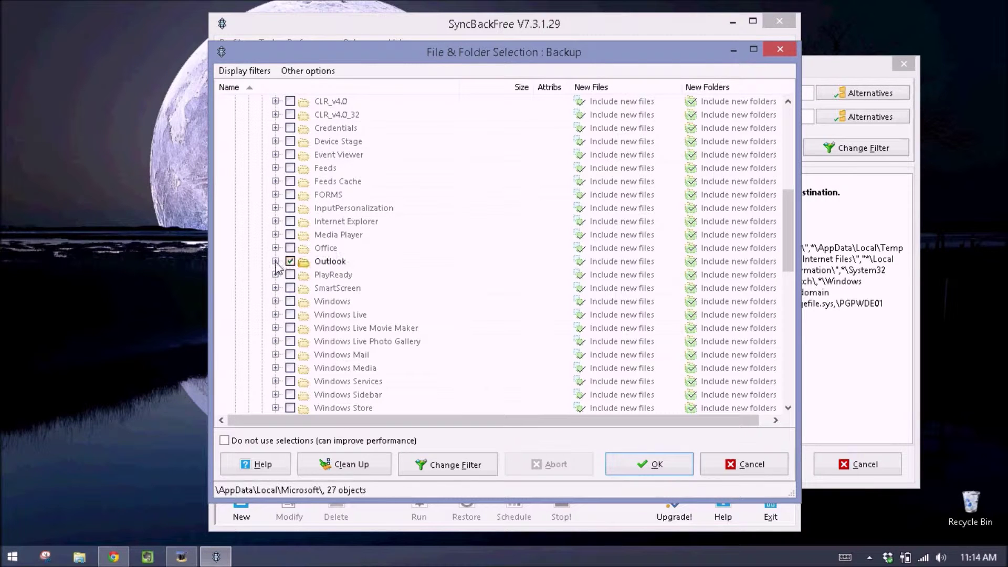
click(275, 261)
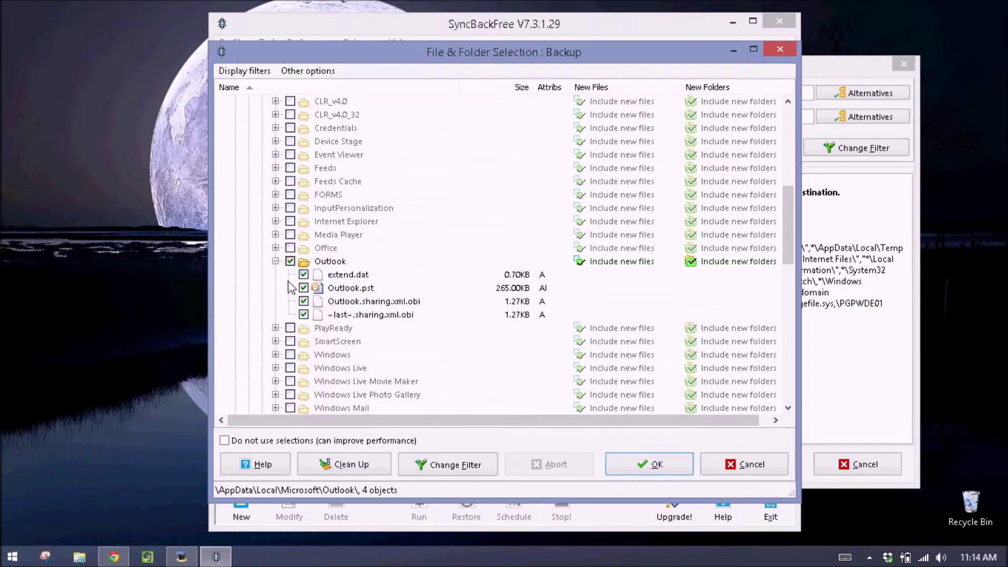
- Mark the Microsoft folder as included, then collapse AppData
scroll(292, 267, up, 8)
scroll(278, 182, down, 4)
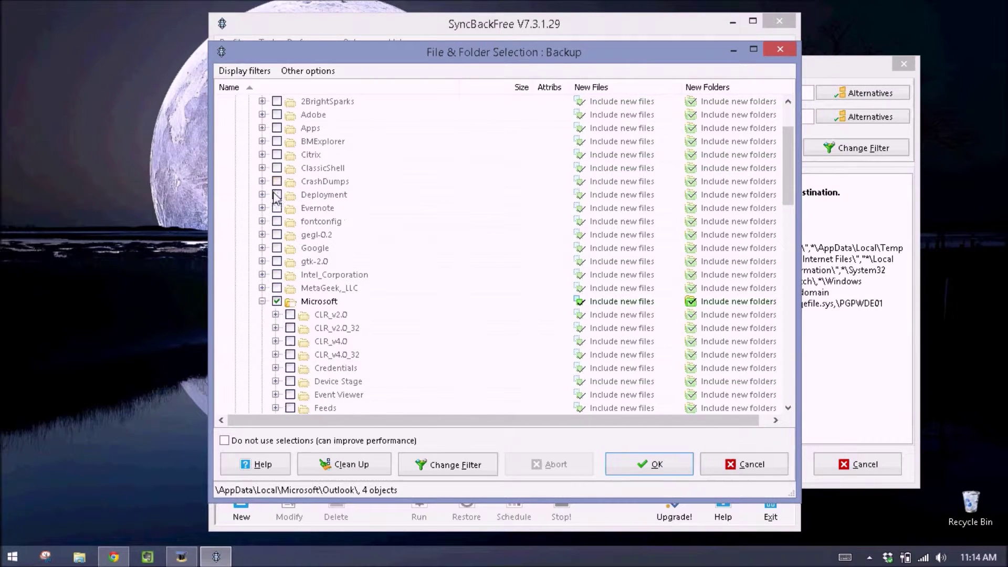
click(277, 221)
scroll(309, 226, down, 3)
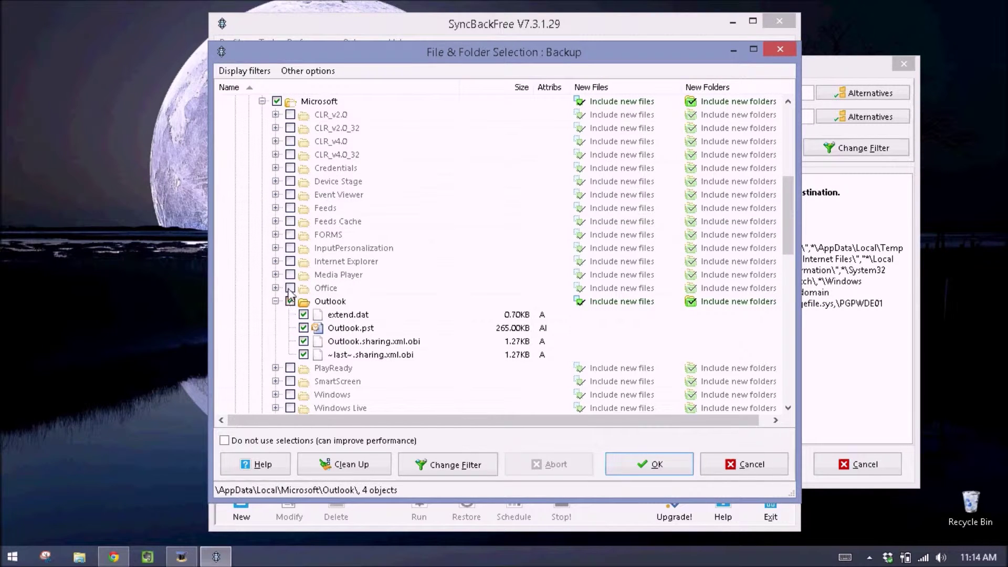
scroll(290, 294, up, 8)
click(235, 155)
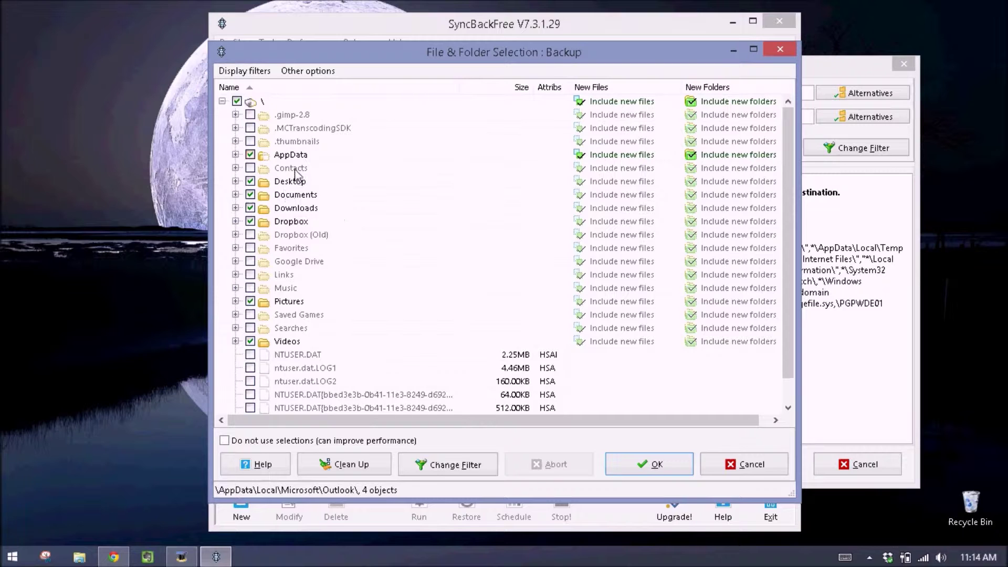
scroll(307, 244, down, 1)
scroll(333, 258, up, 1)
- Close the folder selection, start a new schedule from the When page and enter the Windows logon password
click(635, 462)
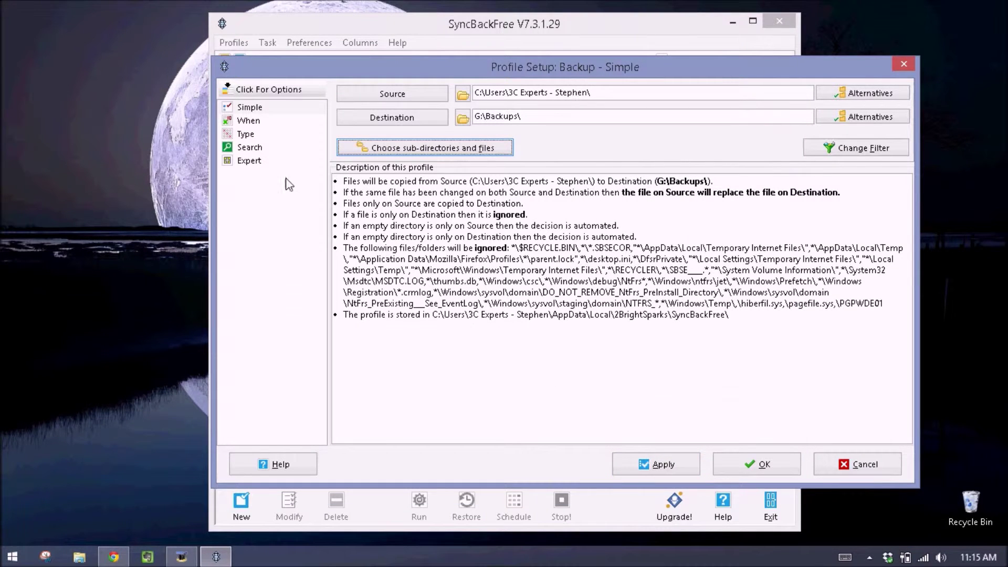
click(248, 123)
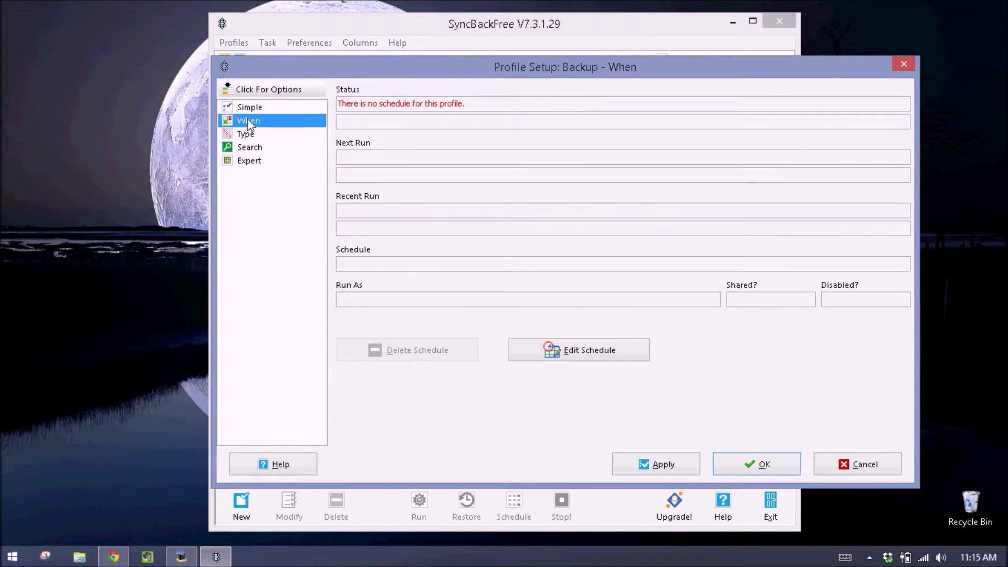
click(580, 355)
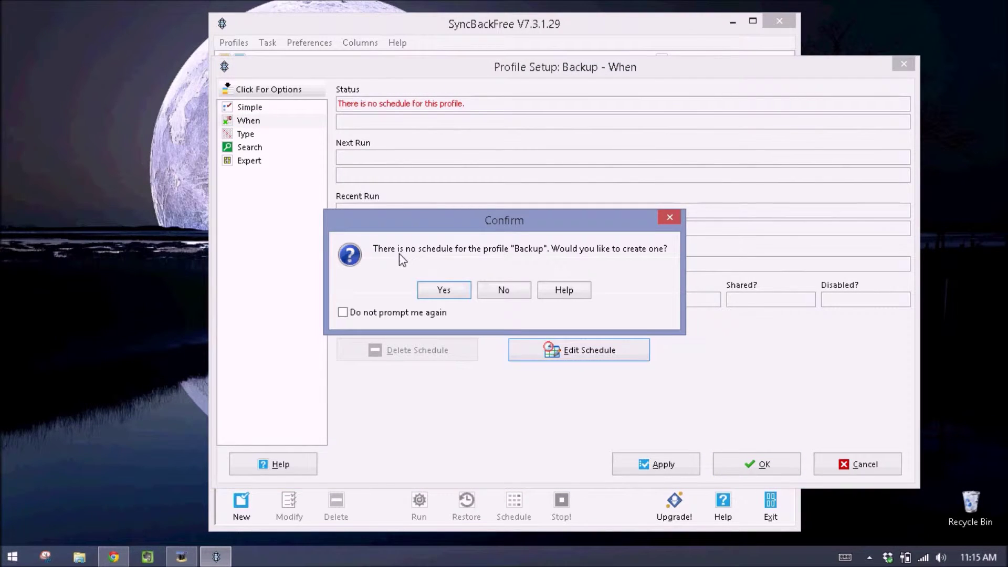
click(444, 292)
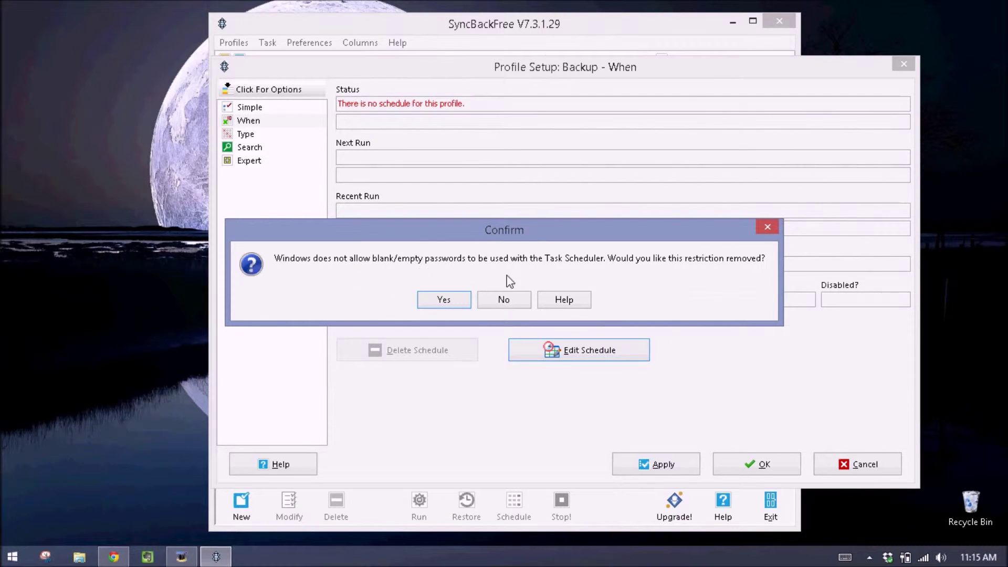
click(496, 300)
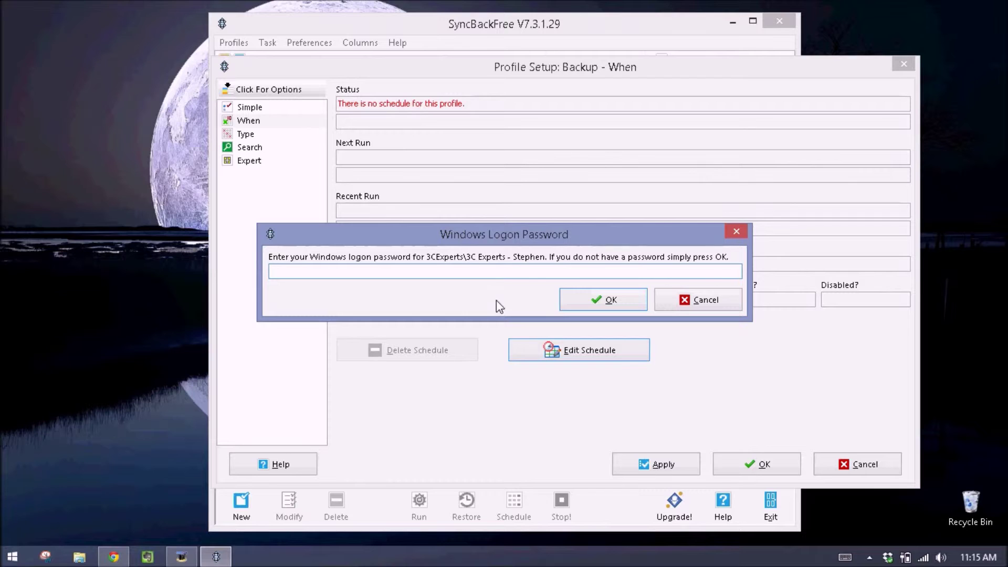
text(••)
- Schedule the profile daily, every 1 day, starting at 2:00:00 AM, and save the profile settings
click(583, 299)
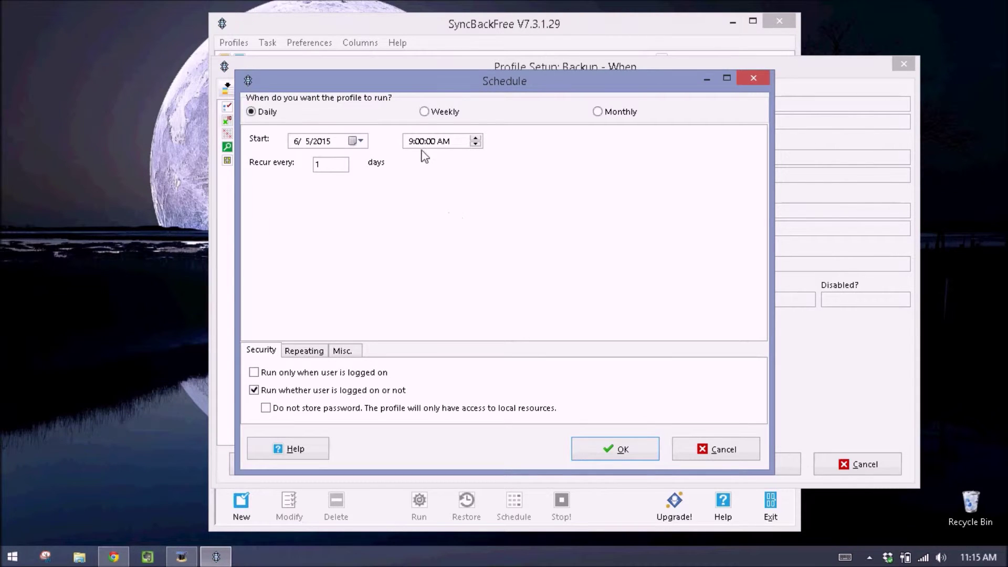
click(411, 141)
click(593, 451)
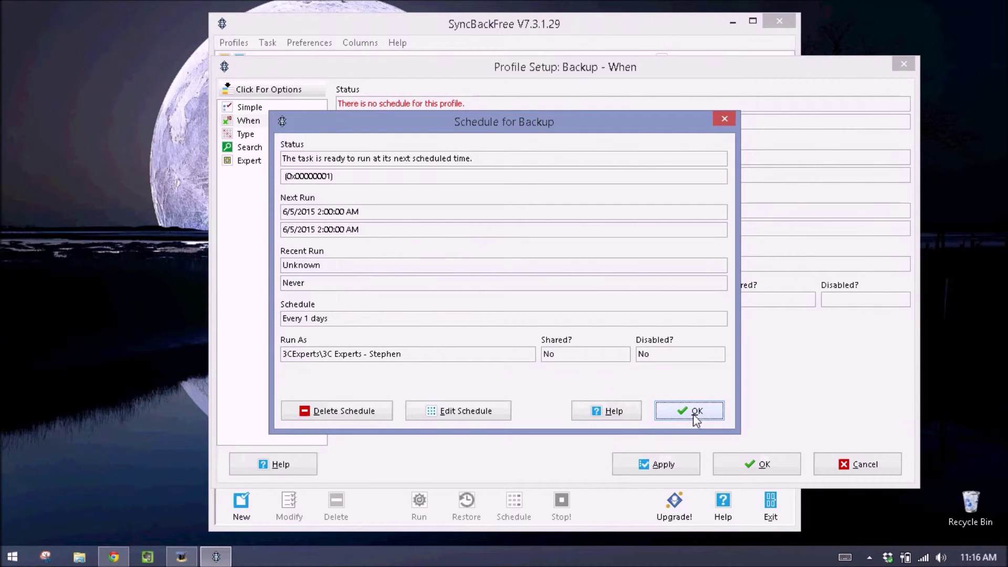
click(693, 412)
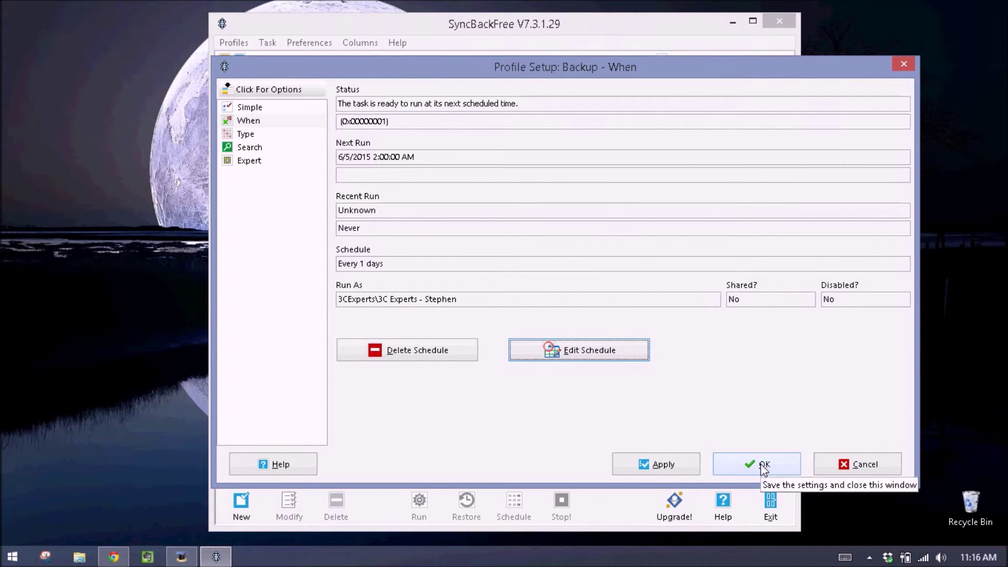
click(763, 466)
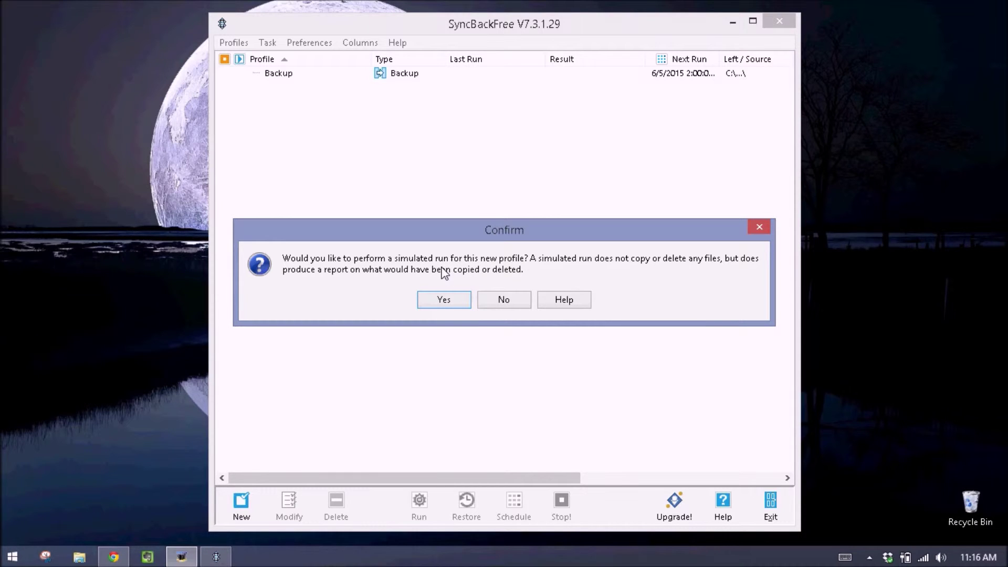
- Run a simulation, producing a report of 10,346 files (14.26GB) to copy to G:\Backups\
click(438, 303)
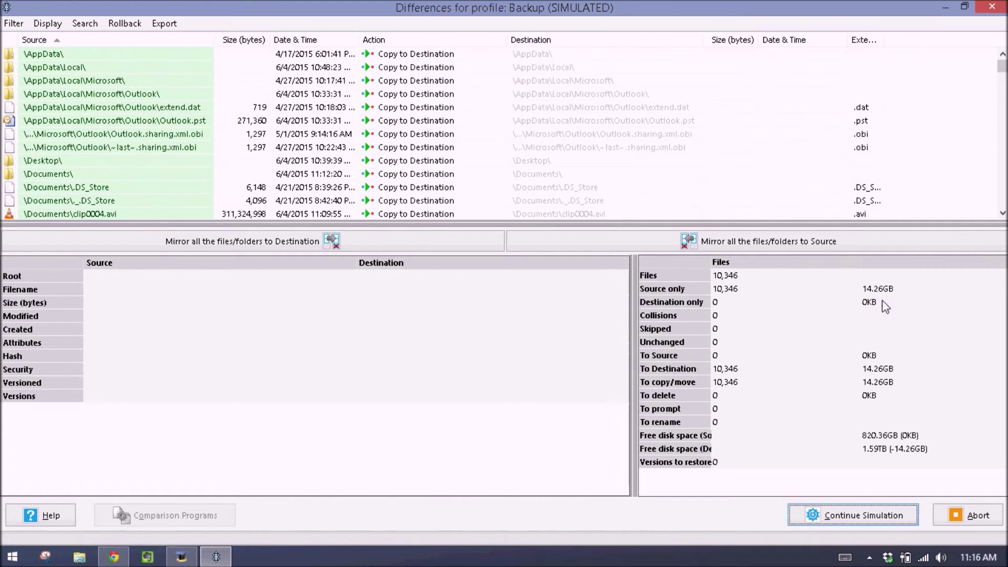
- Finish the simulation and widen the Result column to show 'Simulation Successful'
click(842, 522)
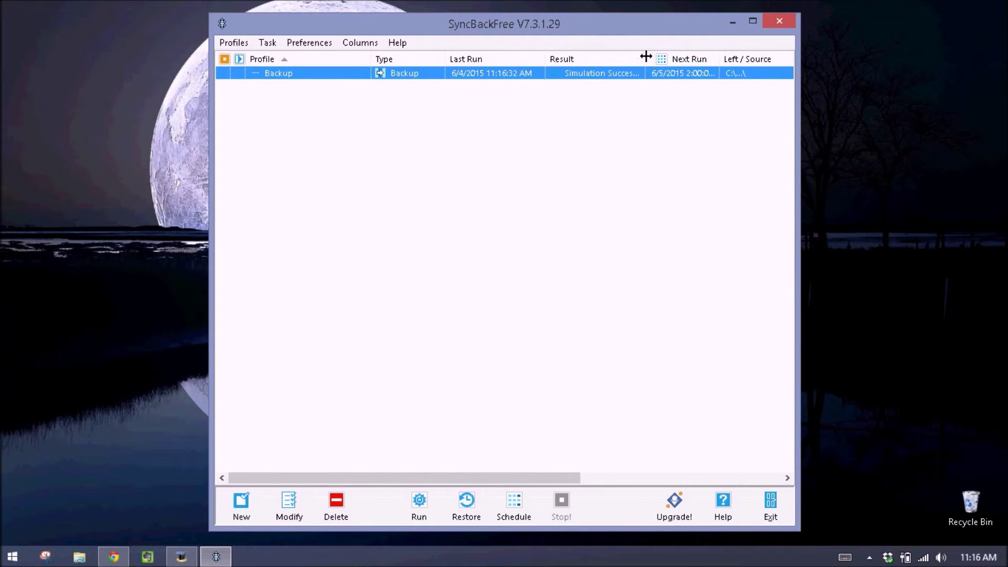
drag(647, 56, 677, 56)
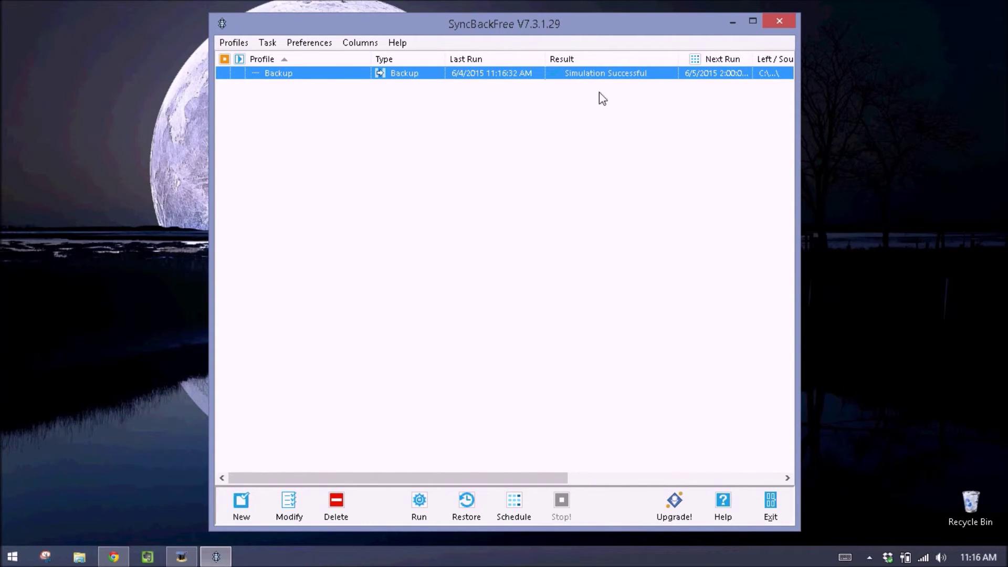